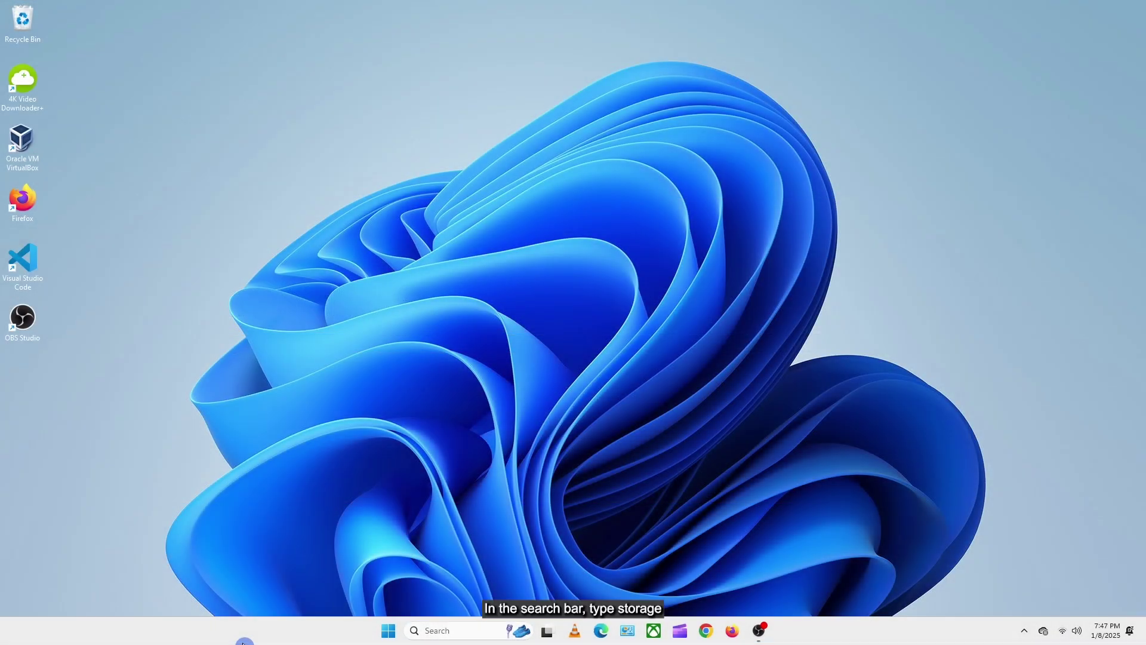
# Search Windows for 'storage' and open the Storage settings best match
pyautogui.click(424, 630)
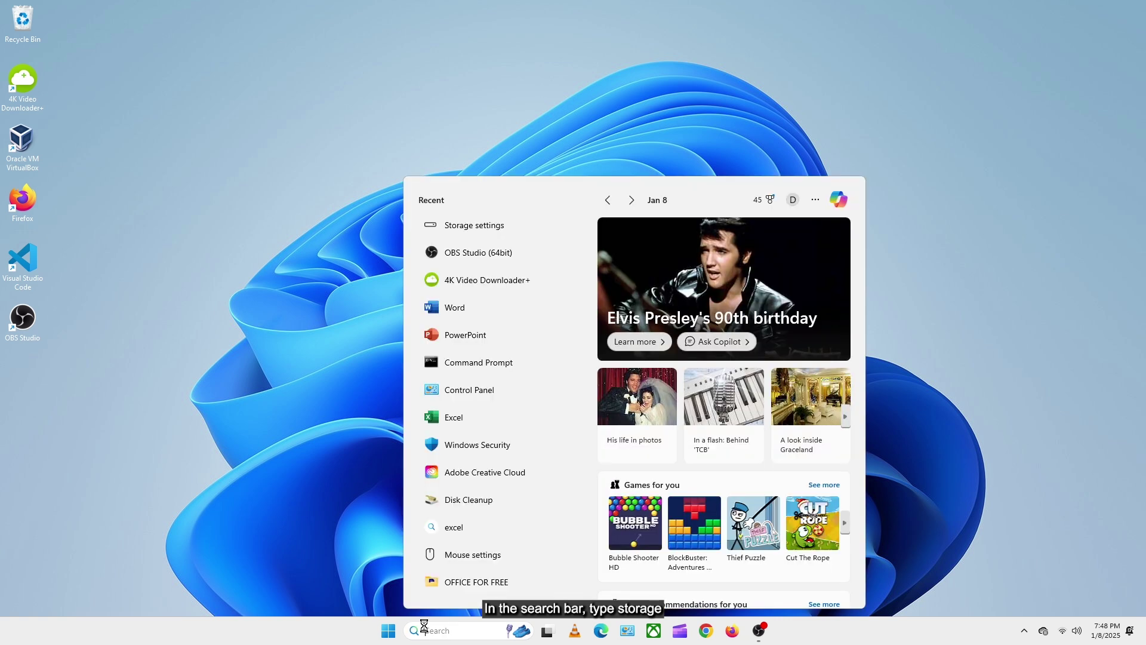
pyautogui.write('storage')
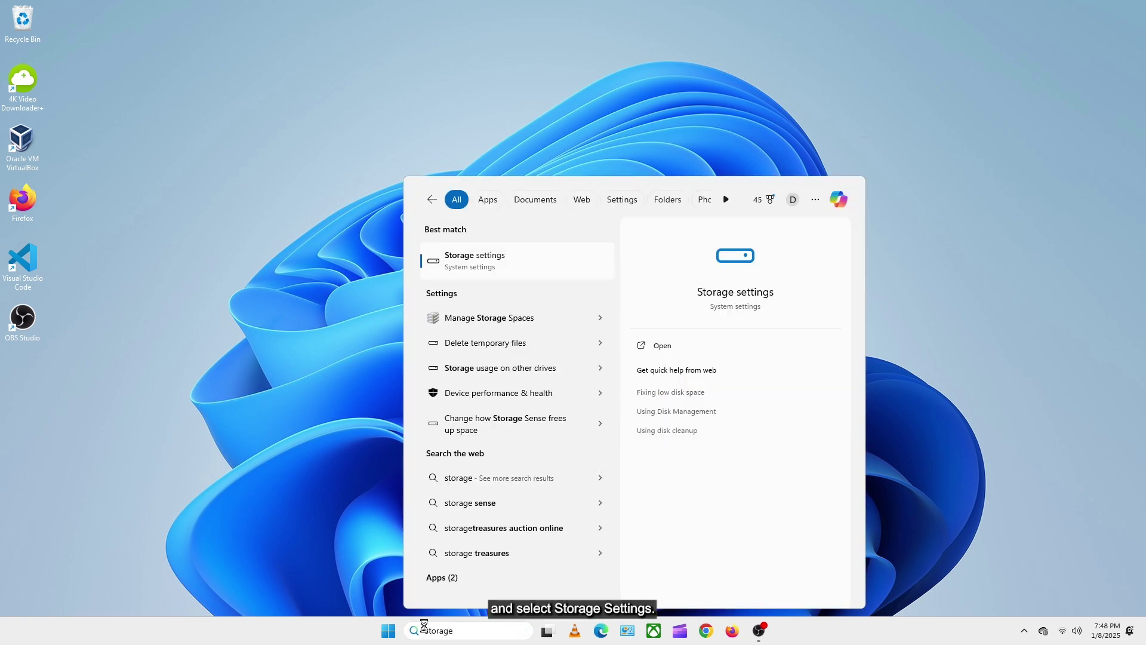
pyautogui.click(483, 269)
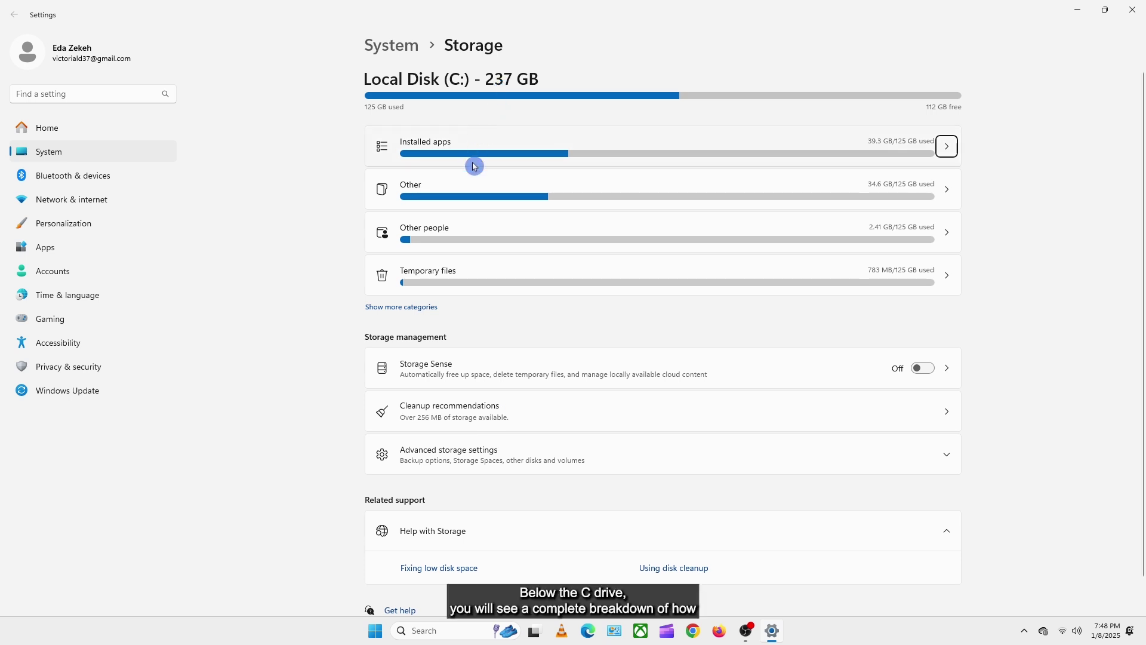
# Show every storage category for drive C:, then go back to the Storage overview
pyautogui.click(425, 308)
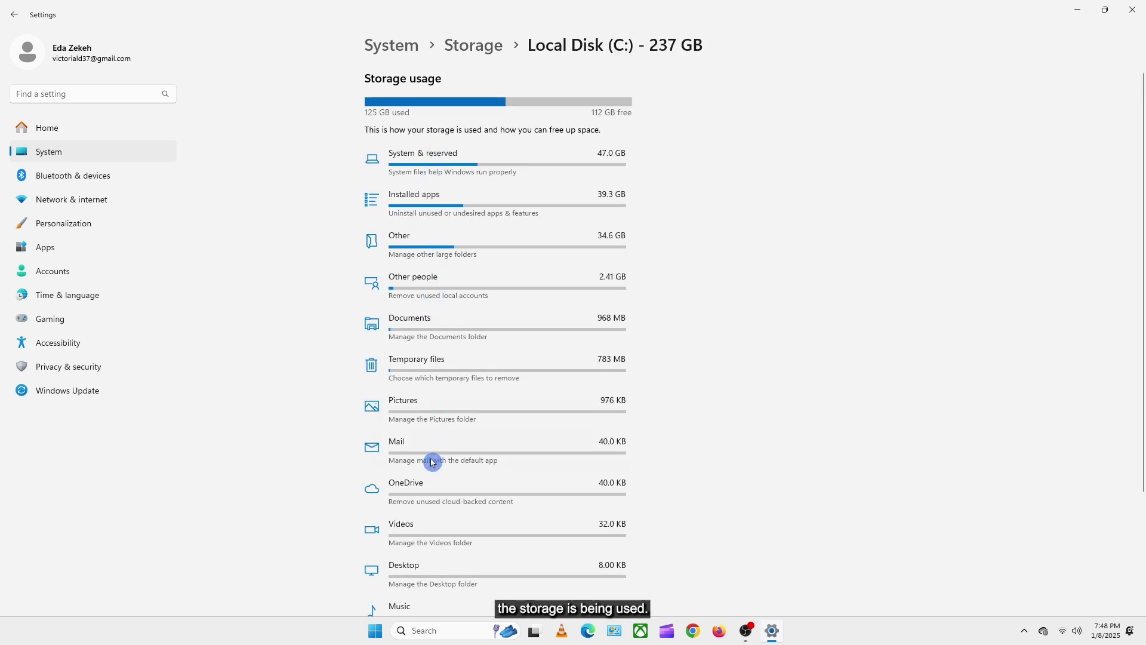
pyautogui.click(15, 16)
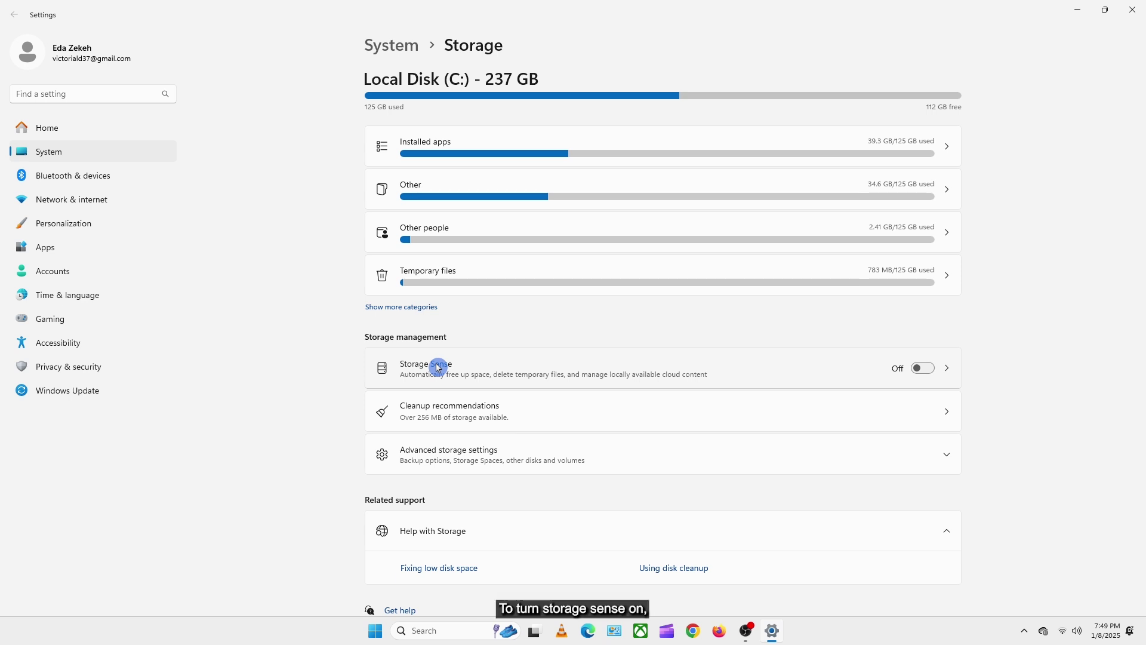
# Switch the Storage Sense toggle to On
pyautogui.click(928, 370)
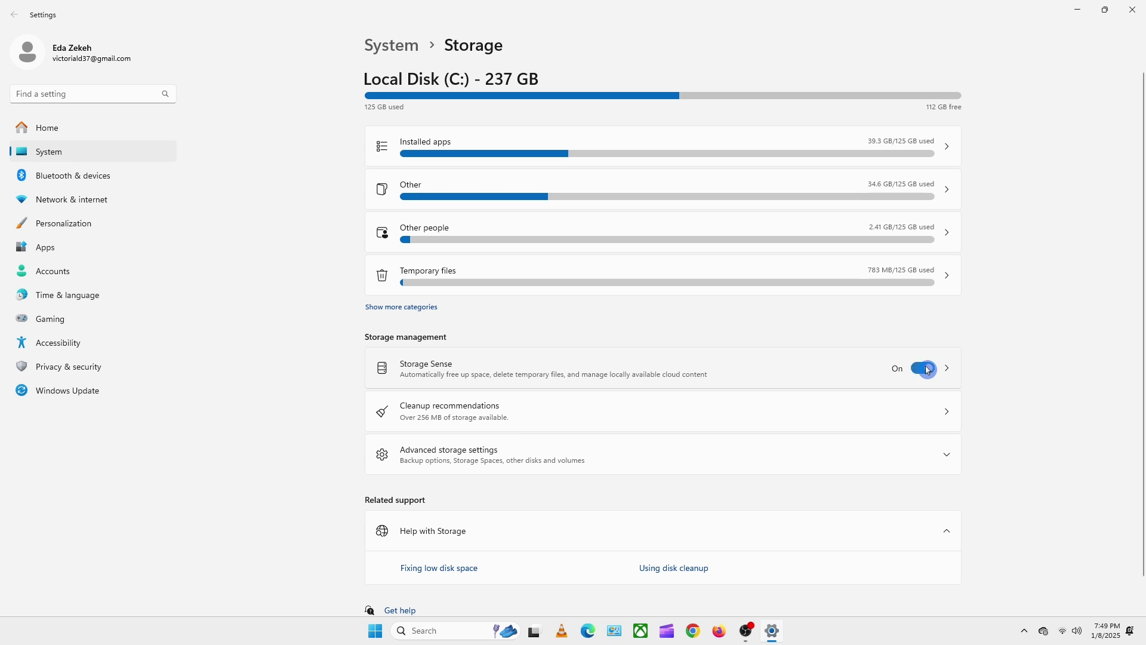
# Set Storage Sense to run during low free disk space (default)
pyautogui.click(882, 370)
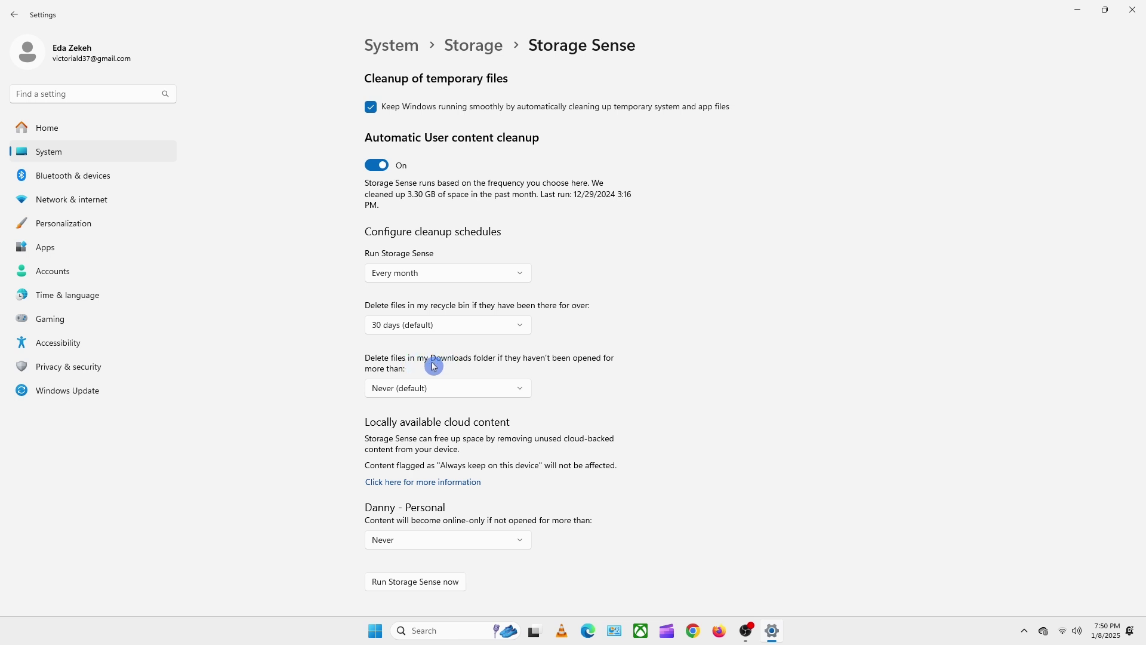
pyautogui.click(395, 272)
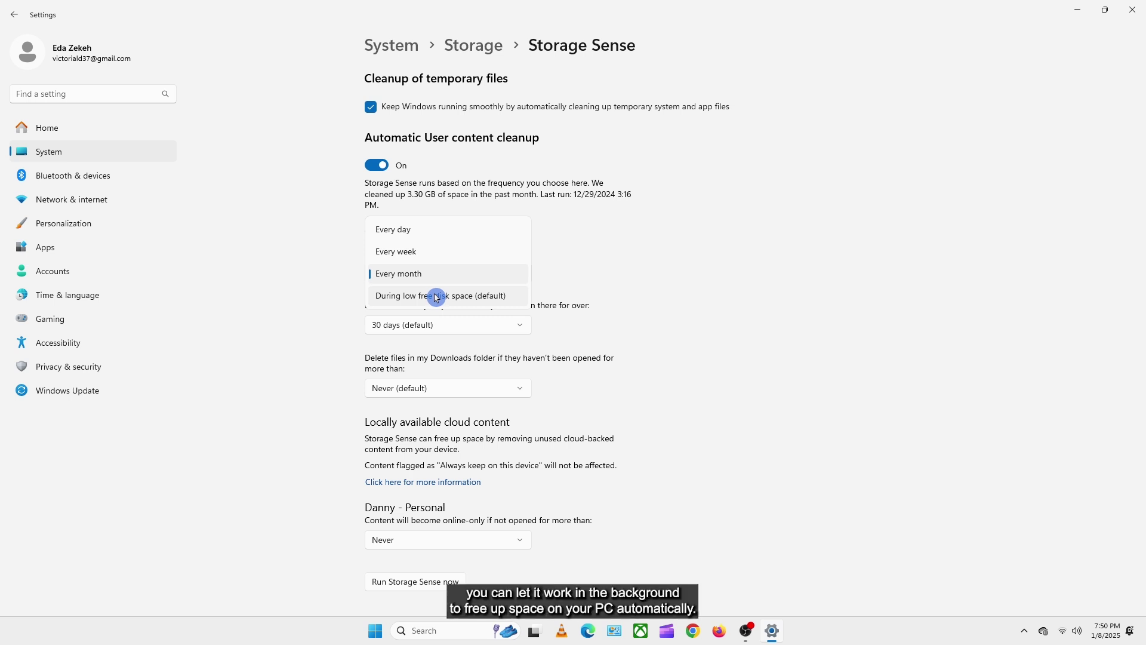
pyautogui.click(436, 295)
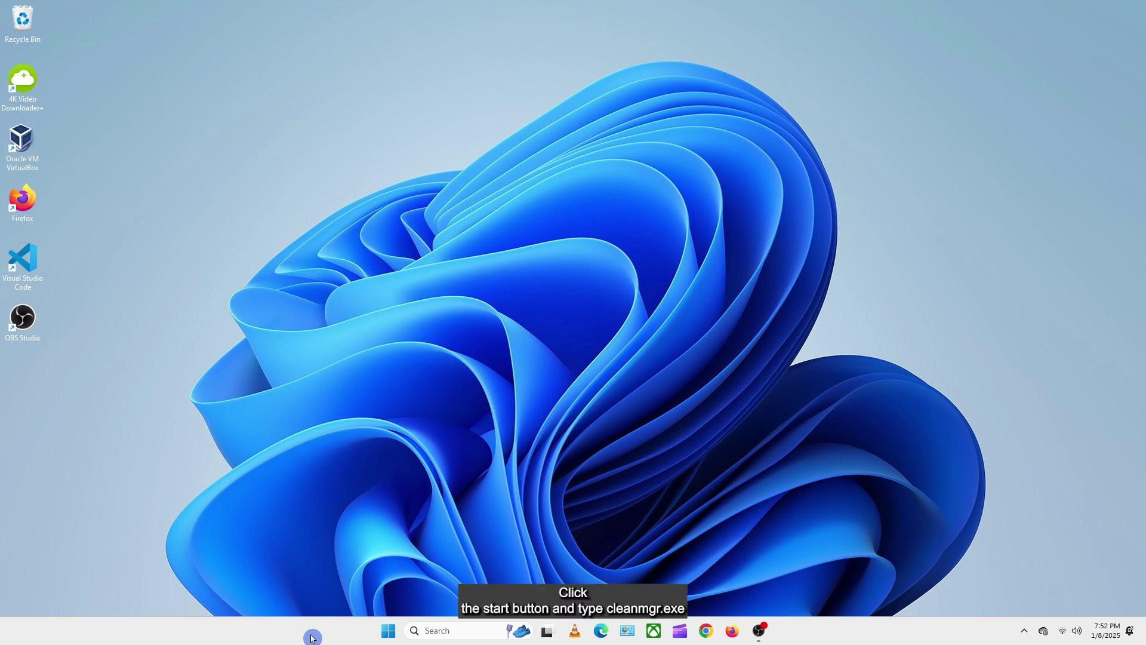
# Search Start for 'cleanmgr' and bring up Disk Cleanup's right-click launch options
pyautogui.click(387, 632)
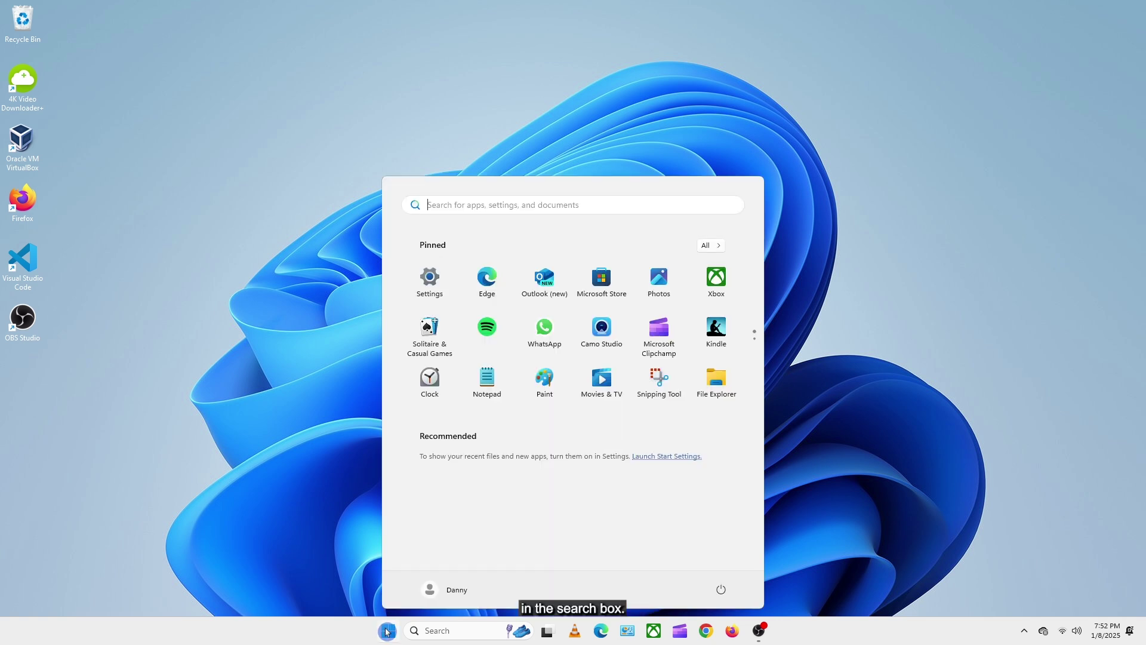
pyautogui.write('clean')
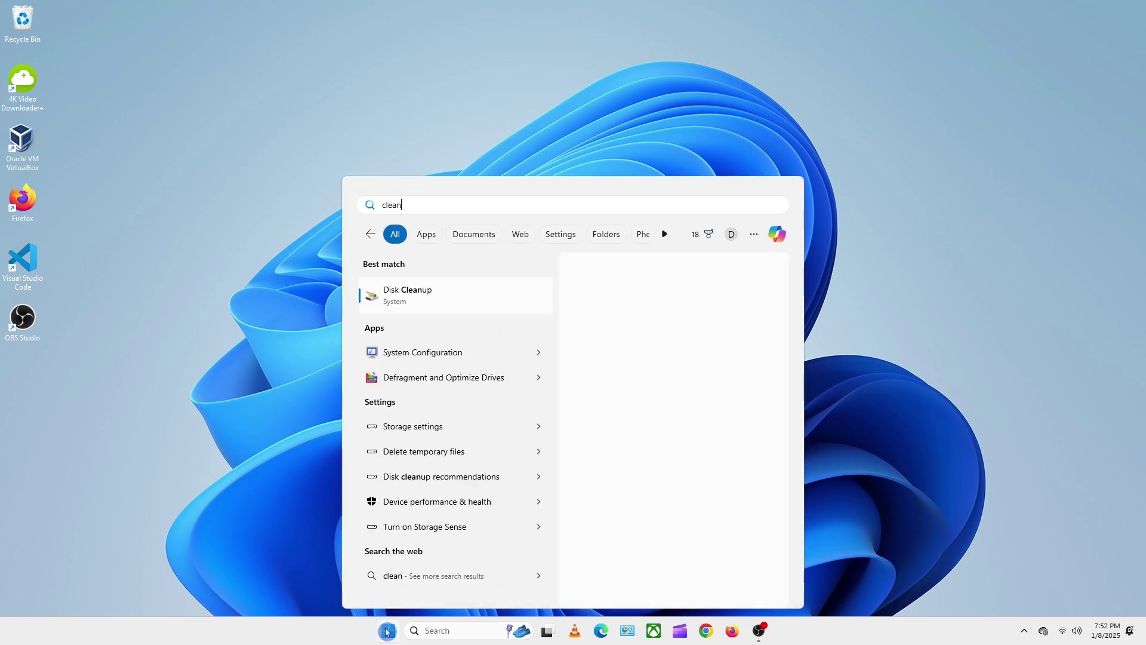
pyautogui.write('mgr')
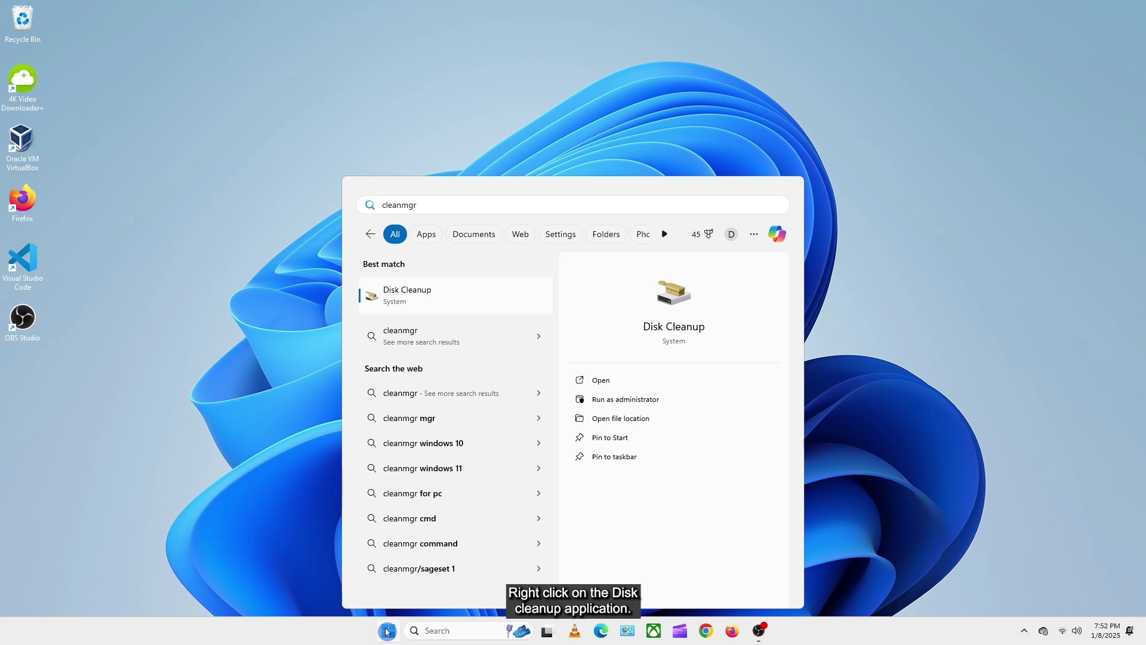
pyautogui.rightClick(410, 299)
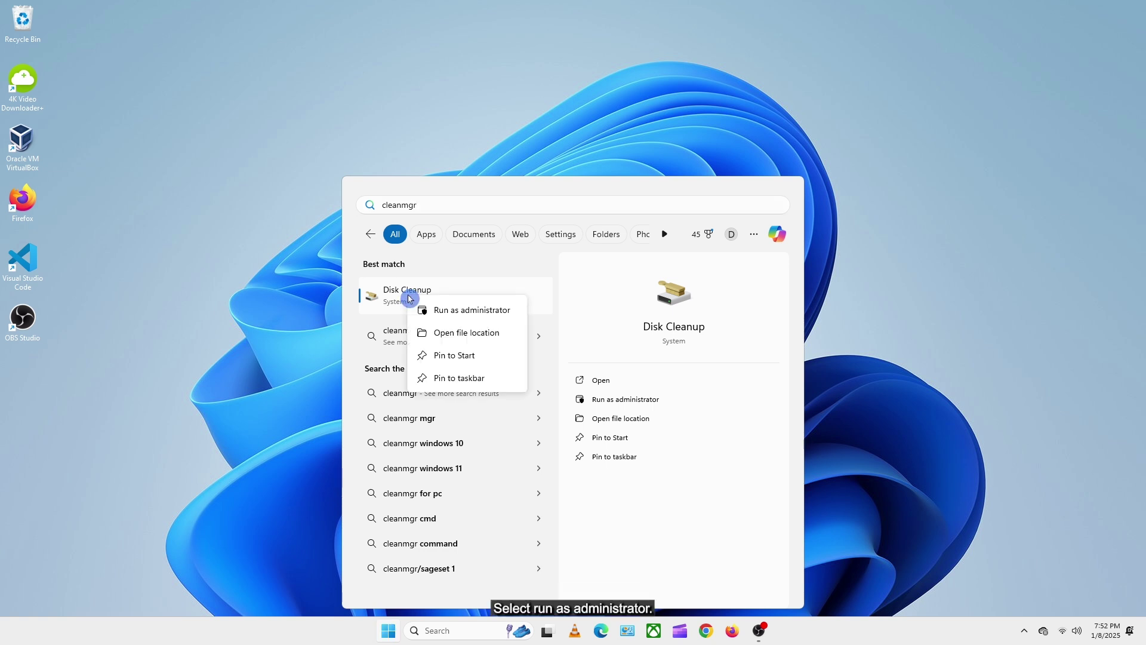
# Run Disk Cleanup as administrator and scan drive (C:)
pyautogui.click(459, 312)
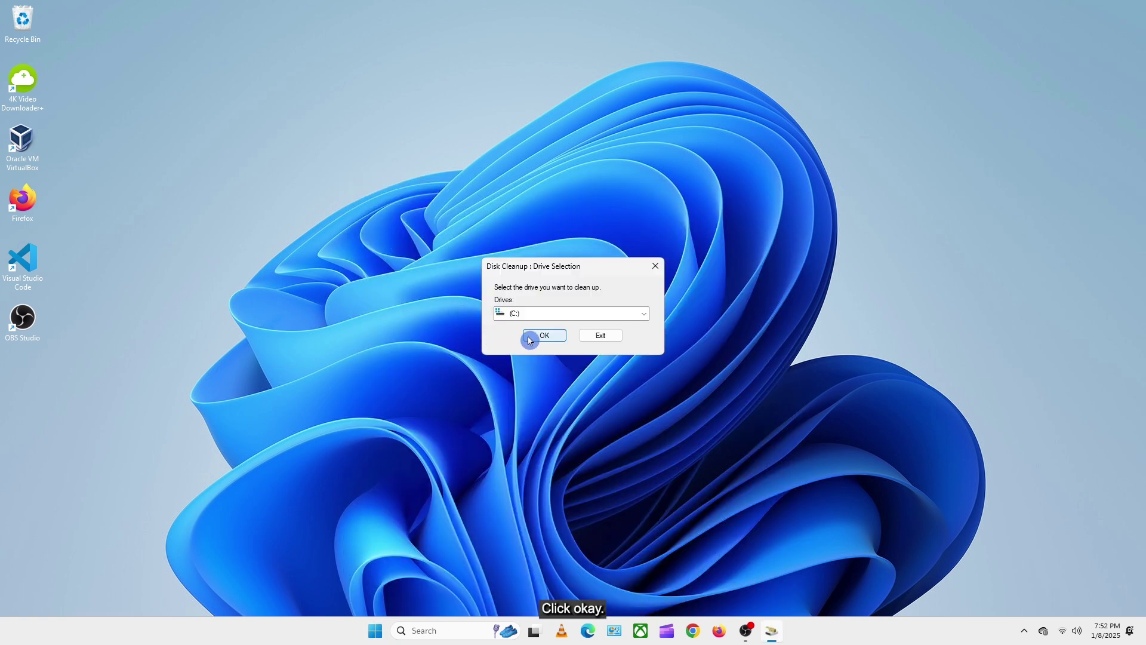
pyautogui.click(542, 336)
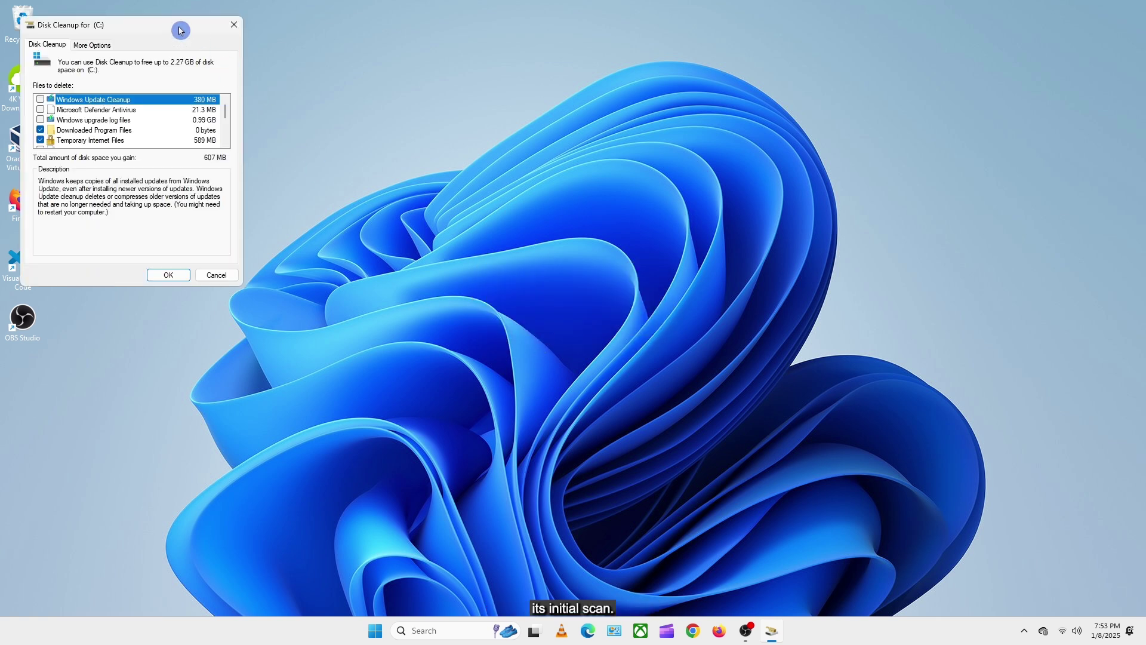
# Check every category, including Windows Update Cleanup, Recycle Bin and Temporary files, totalling 2.27 GB, and confirm with OK
pyautogui.moveTo(180, 30); pyautogui.dragTo(618, 153)
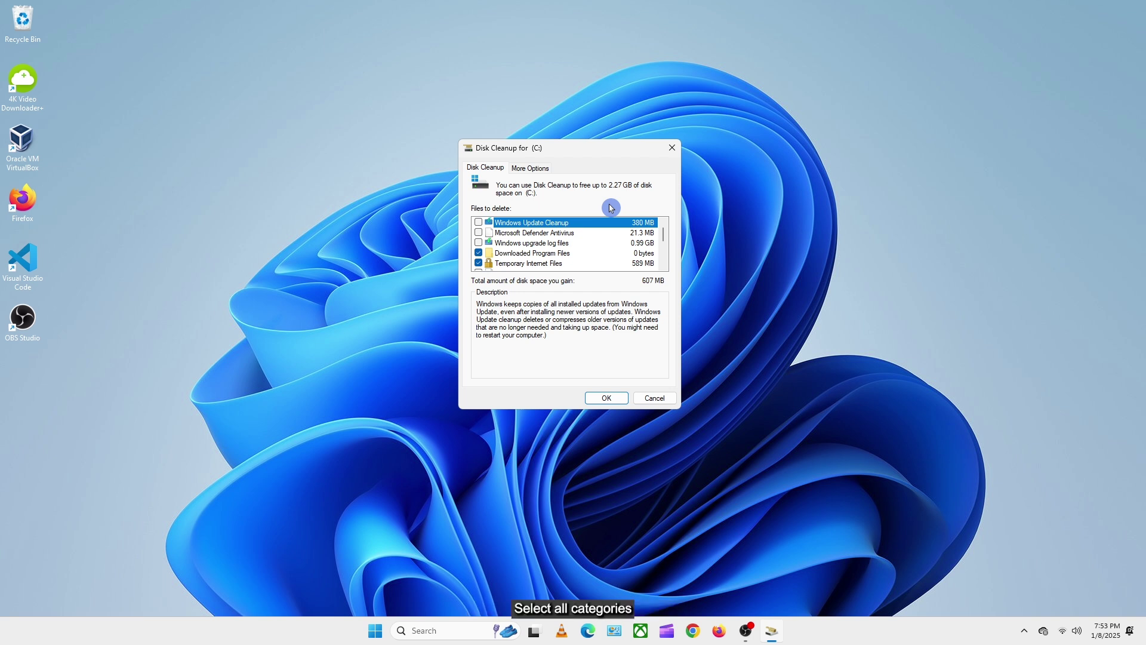
pyautogui.click(478, 222)
pyautogui.click(478, 232)
pyautogui.scroll(-2, 556, 246)
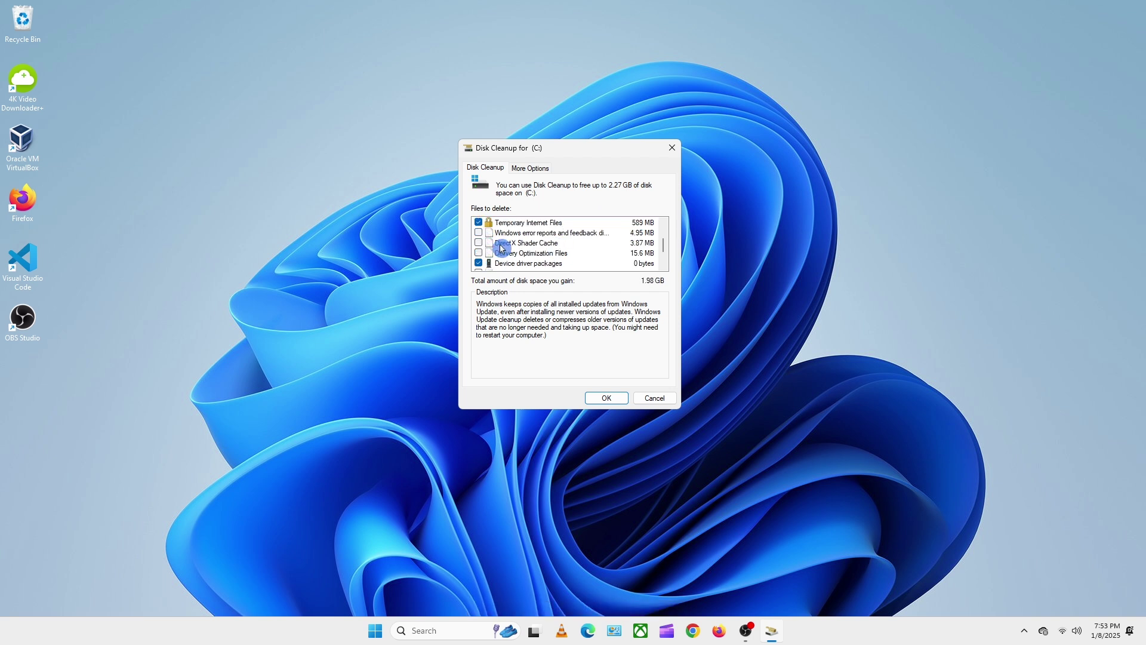
pyautogui.click(479, 232)
pyautogui.click(478, 252)
pyautogui.scroll(-1, 551, 255)
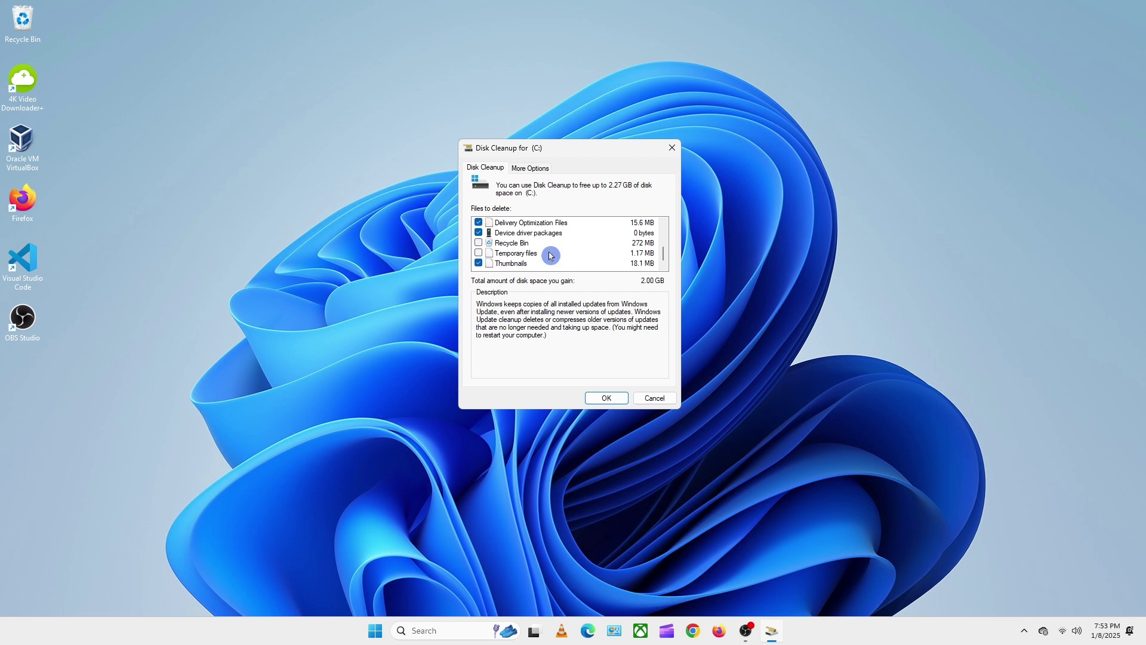
pyautogui.click(478, 253)
pyautogui.scroll(5, 578, 252)
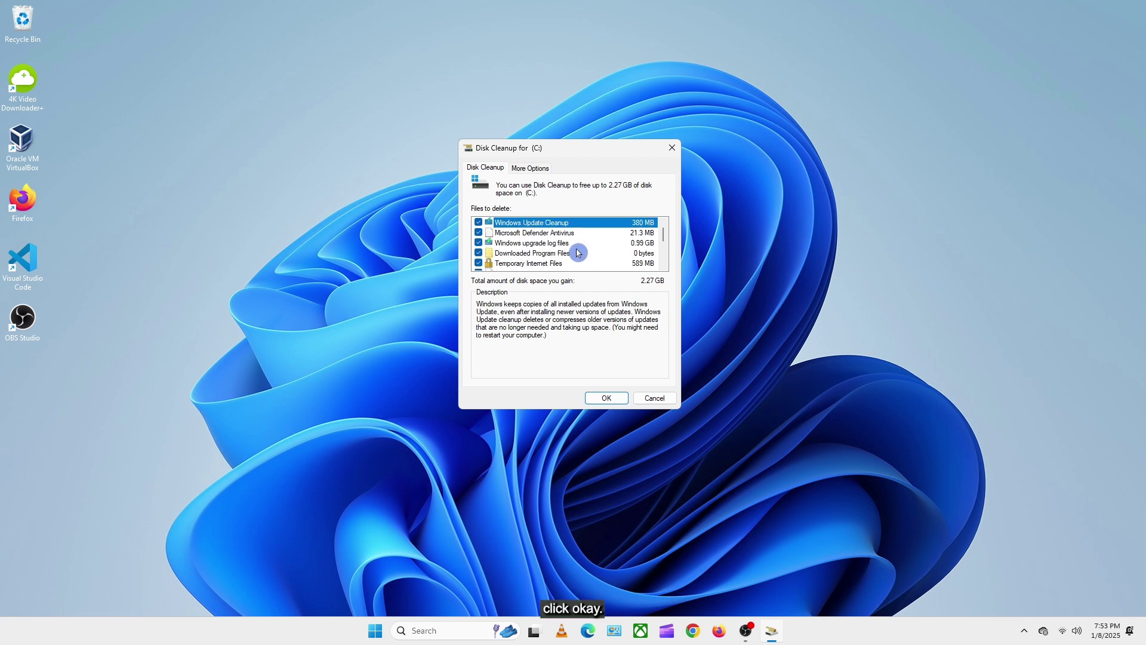
pyautogui.click(601, 399)
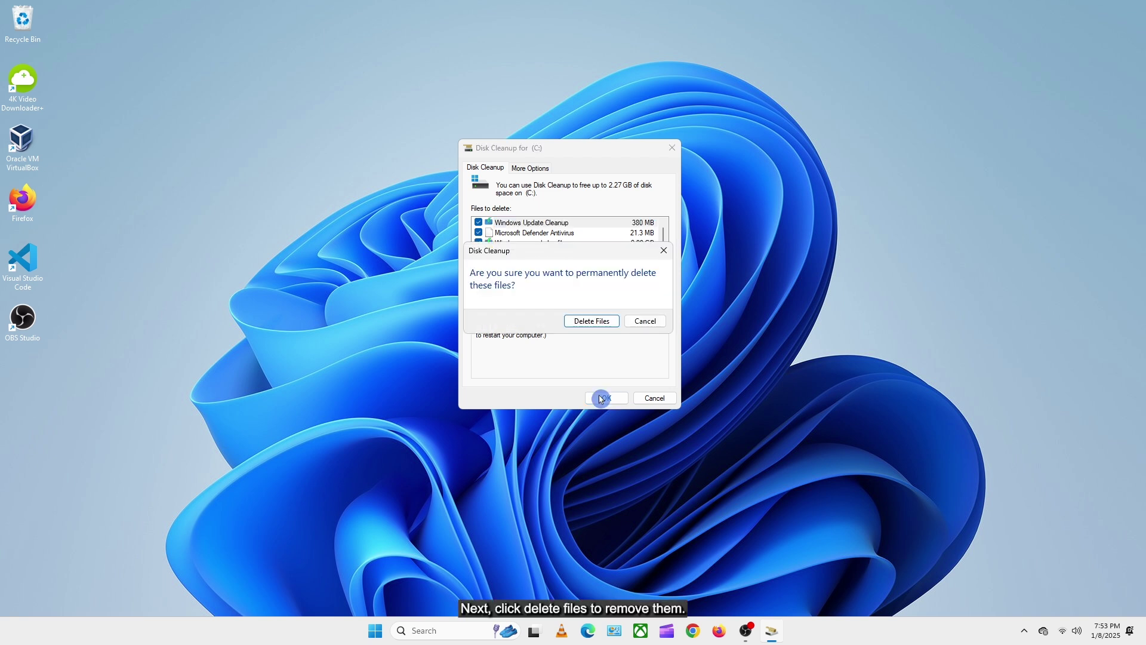
# Confirm permanent deletion with Delete Files
pyautogui.click(589, 322)
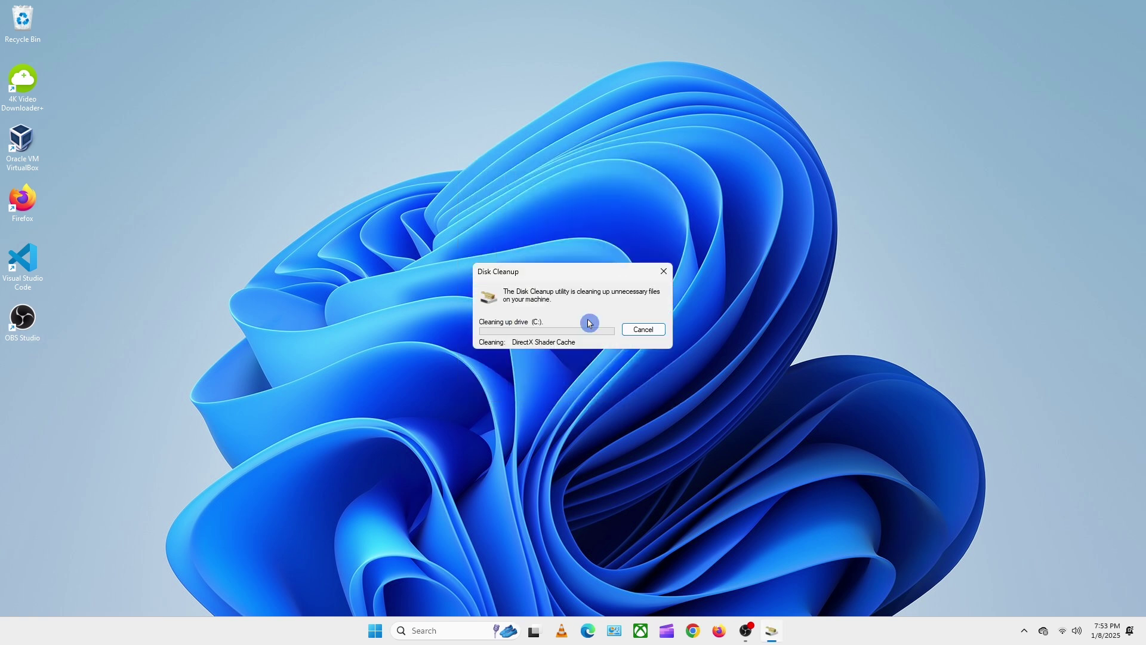